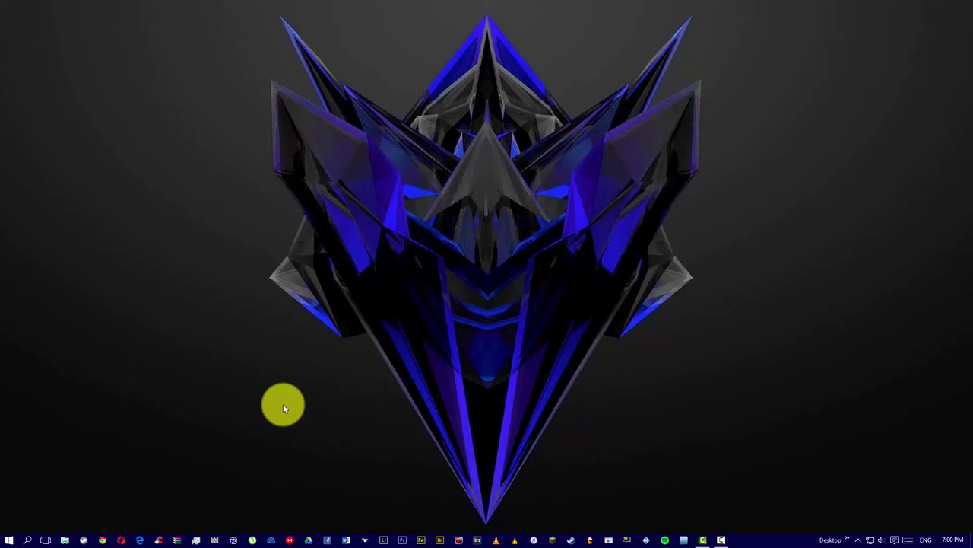
- Open the folder "Como Instalar Skyrim Mods Usando Nexus Mod Manager Desde Cero" inside Downloads
click(67, 540)
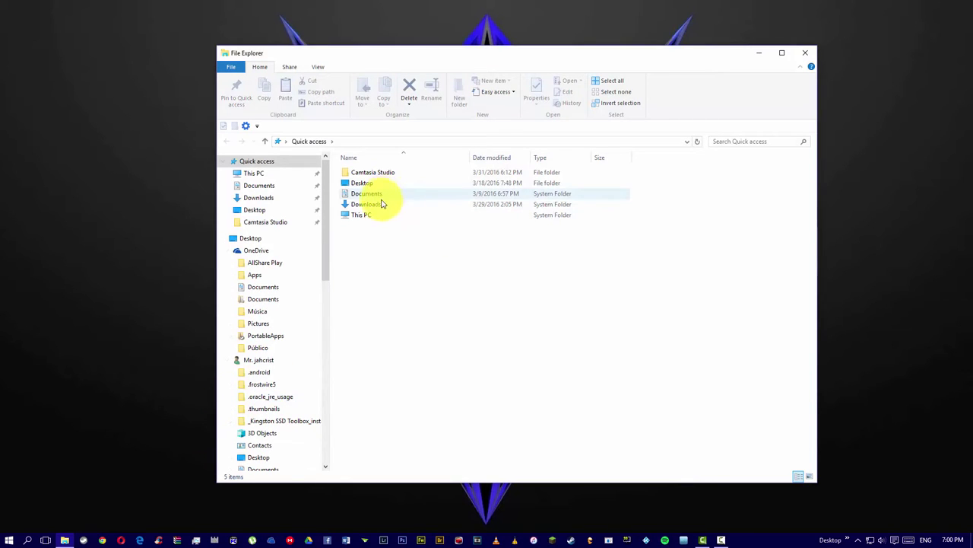
double_click(365, 217)
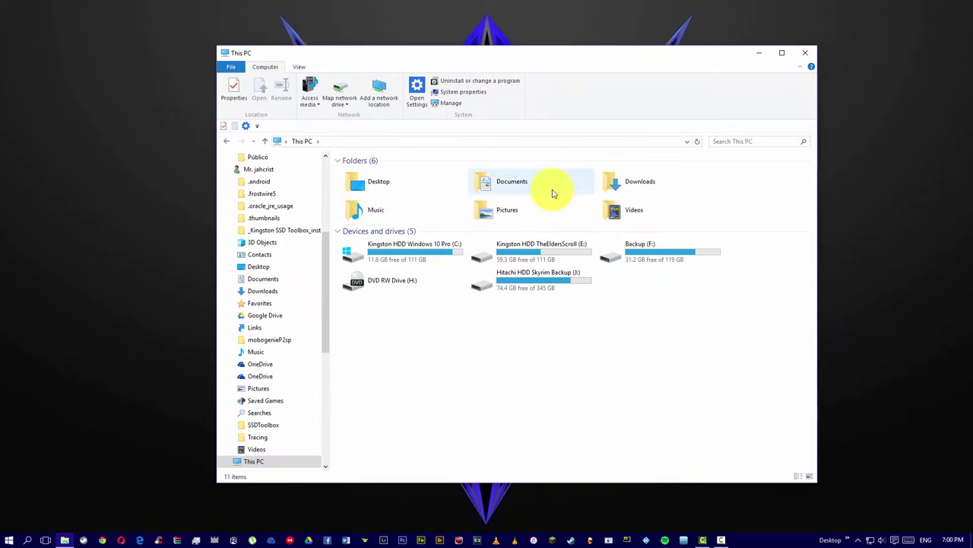
click(634, 190)
double_click(634, 190)
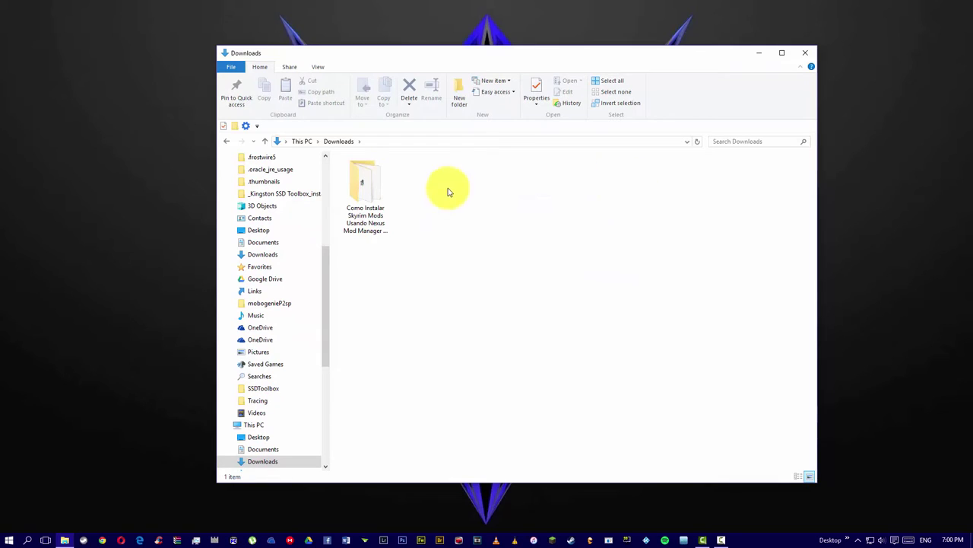
double_click(362, 201)
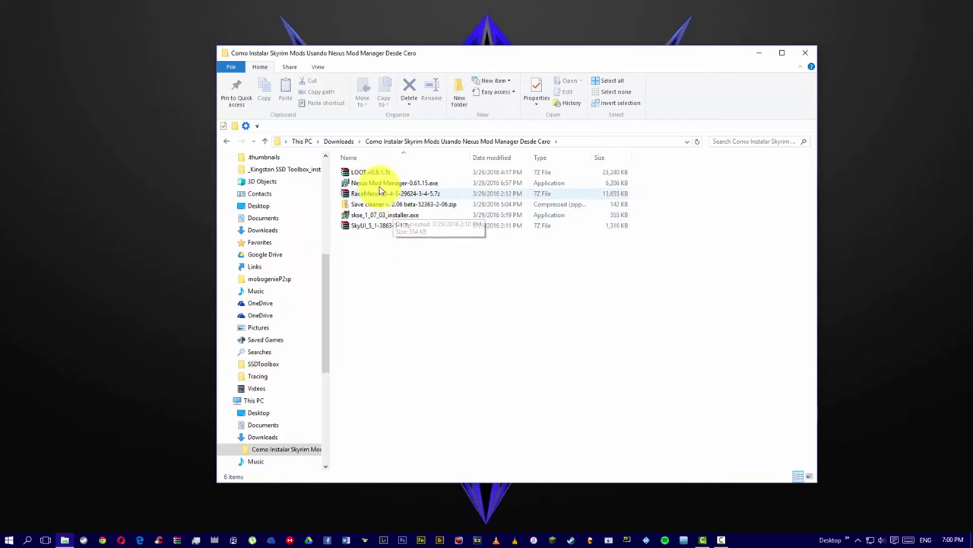
- Run Nexus Mod Manager-0.61.15.exe with English as the setup language and close the file window behind it
click(380, 183)
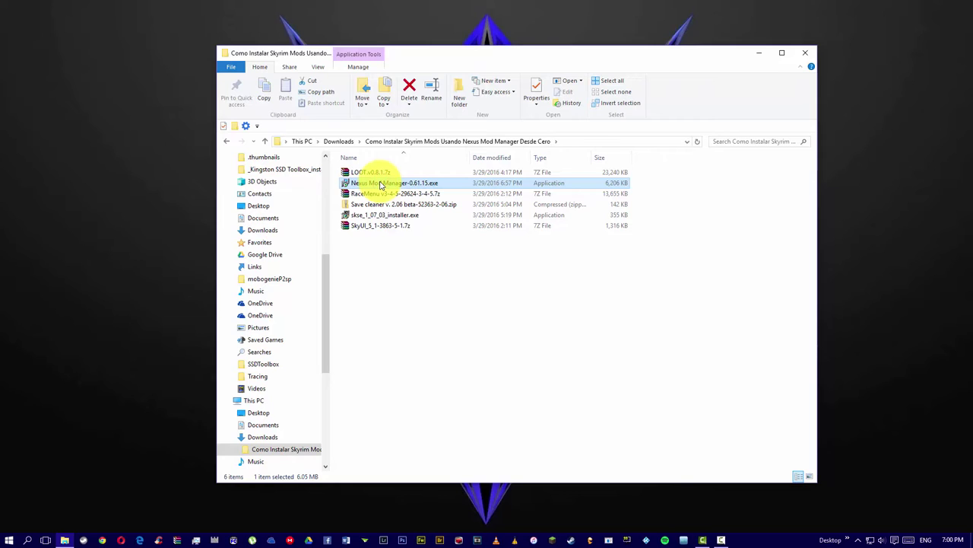
double_click(381, 184)
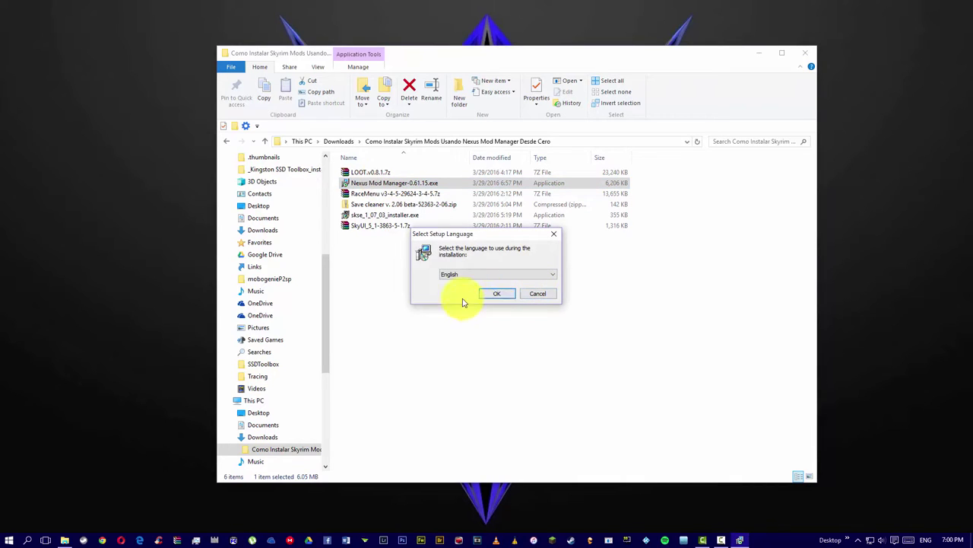
click(499, 293)
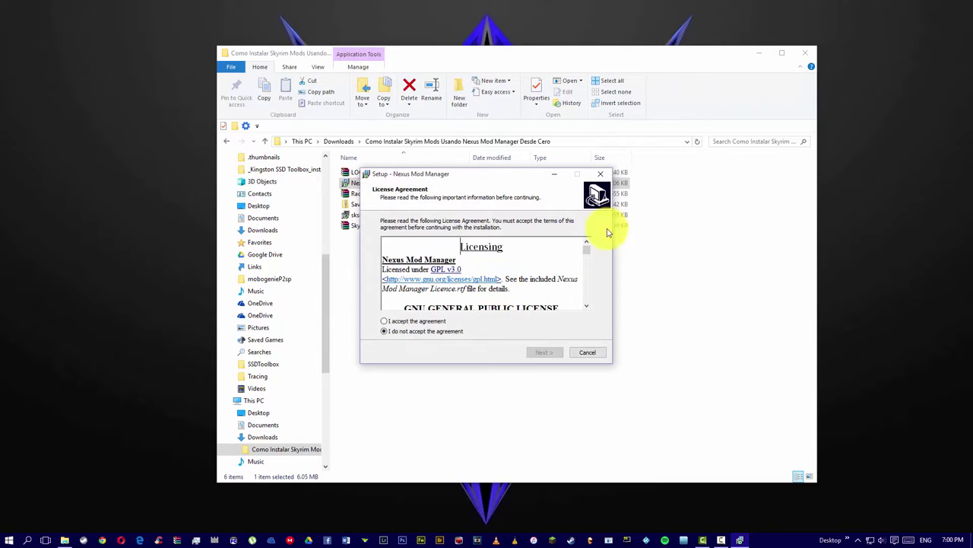
click(807, 51)
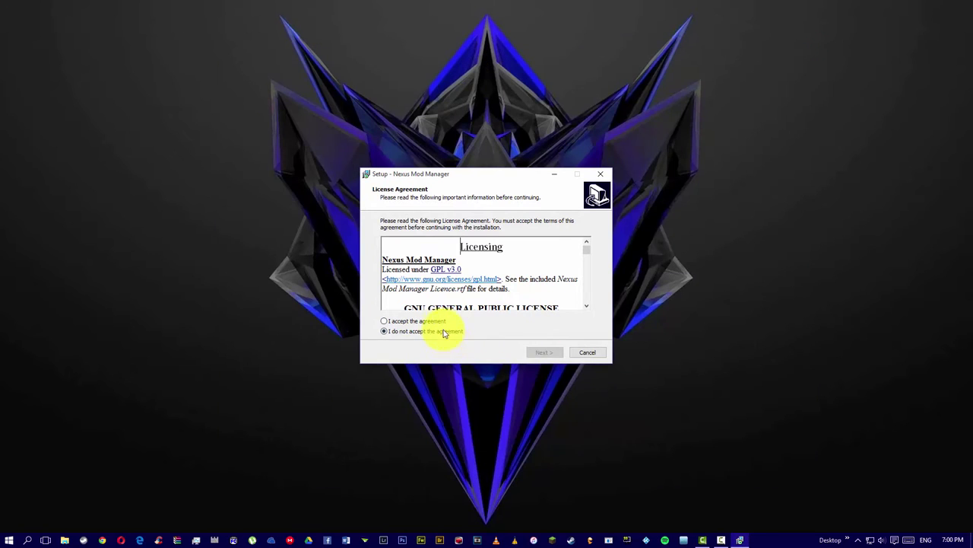
- Accept the license agreement and keep the default destination C:\Program Files\Nexus Mod Manager and Start Menu folder Nexus Mod Manager
click(440, 321)
click(536, 352)
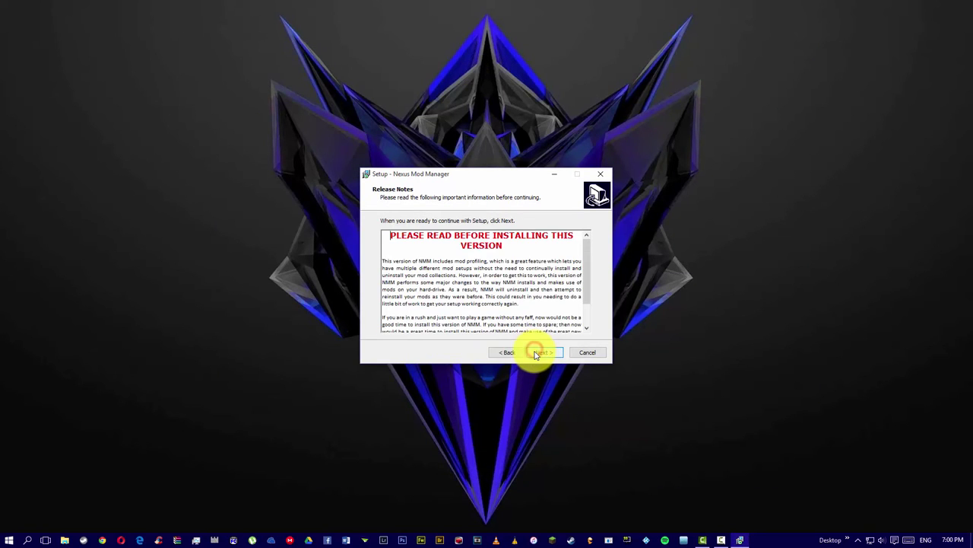
click(536, 352)
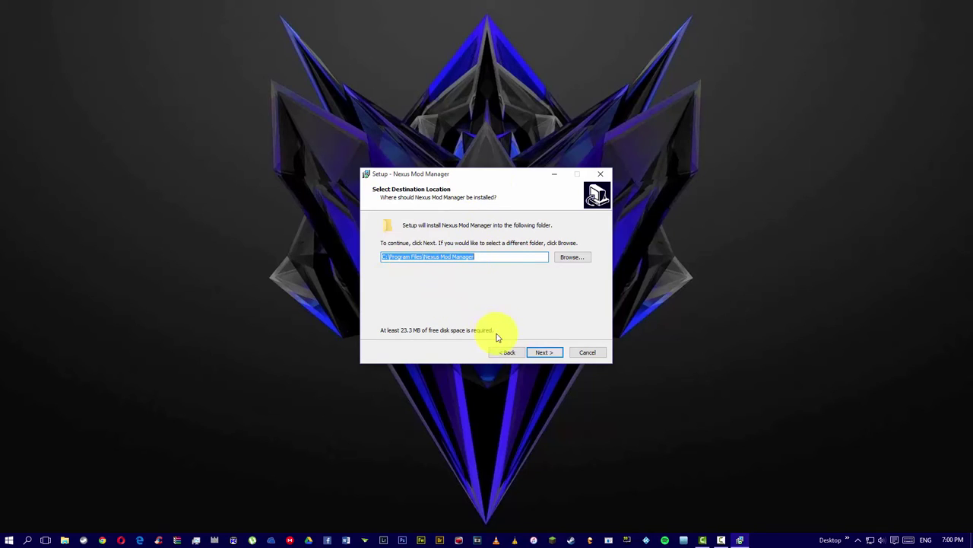
click(546, 352)
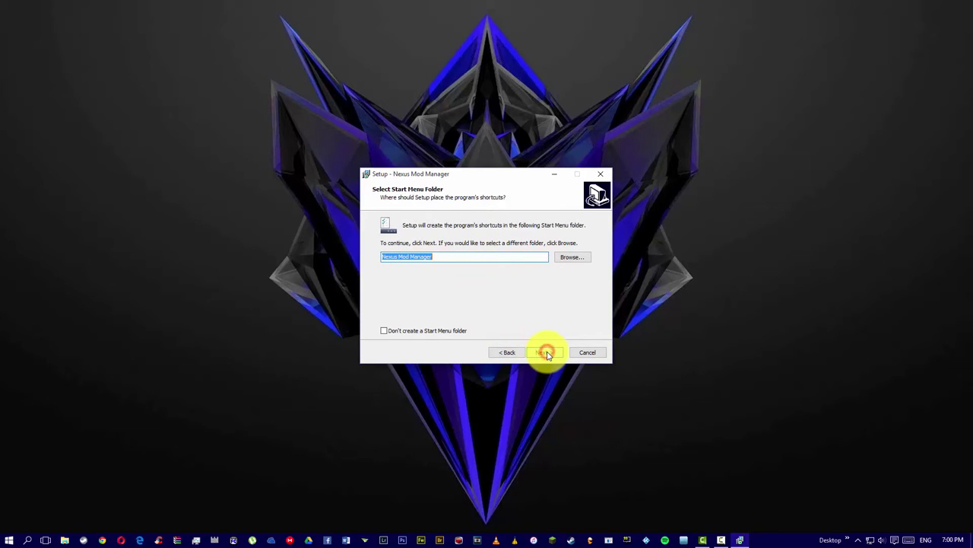
click(546, 352)
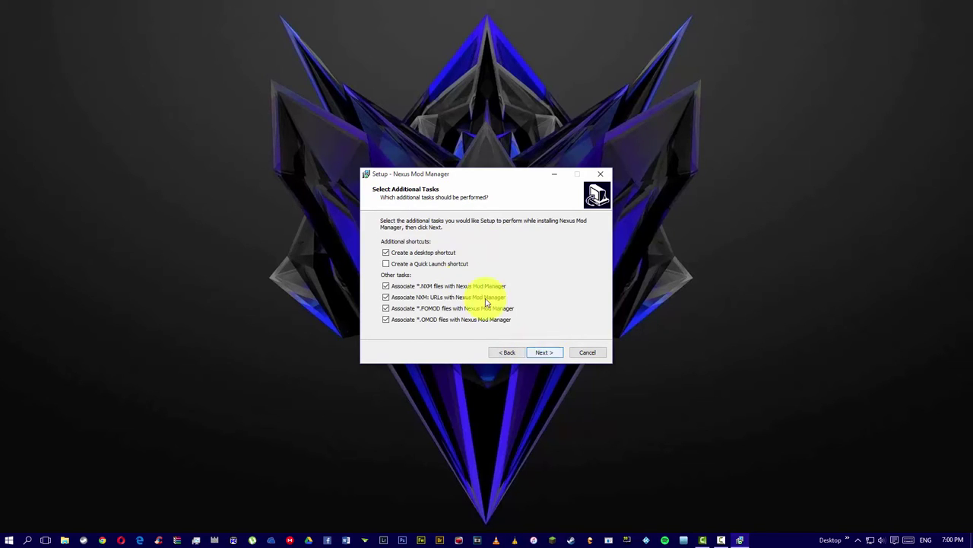
- Add a Quick Launch shortcut to the setup tasks, install Nexus Mod Manager, and finish setup with the program launching
click(439, 265)
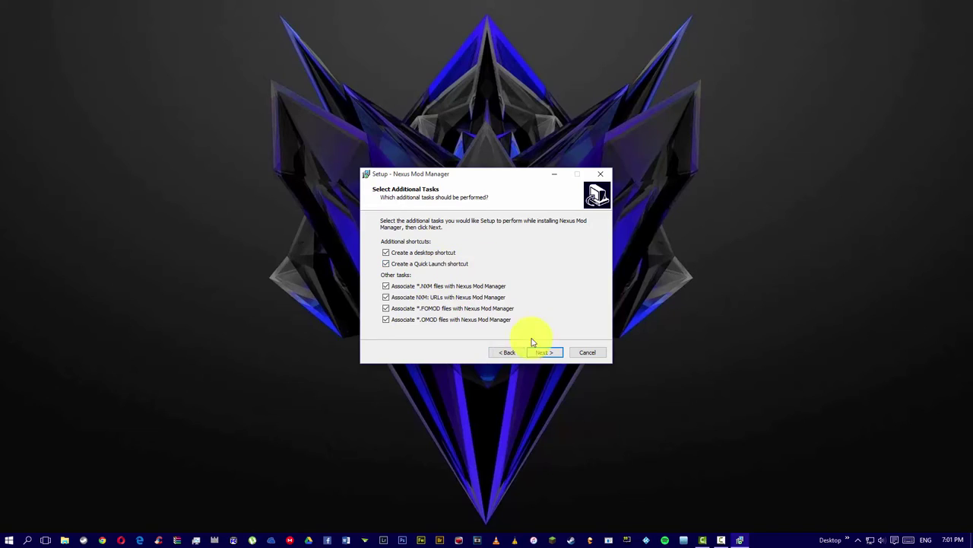
click(543, 355)
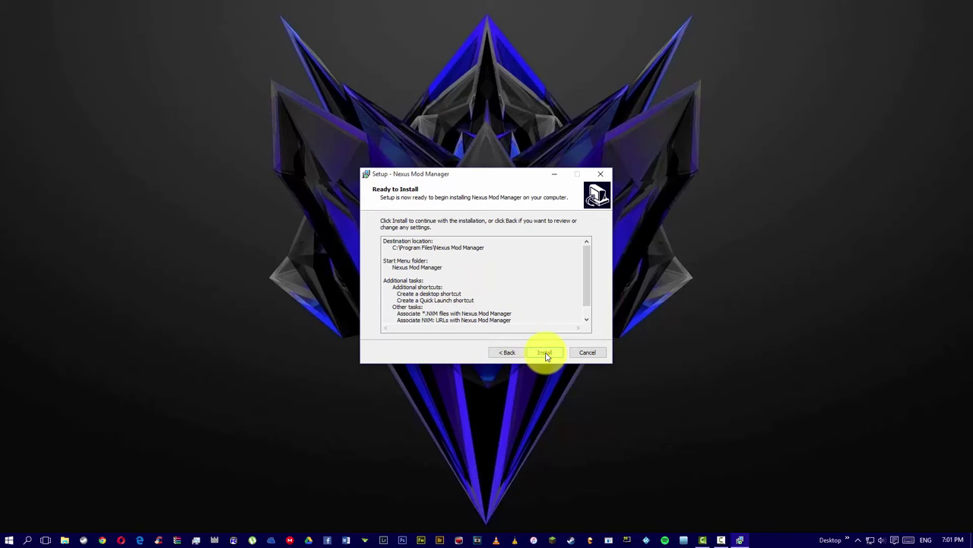
click(547, 353)
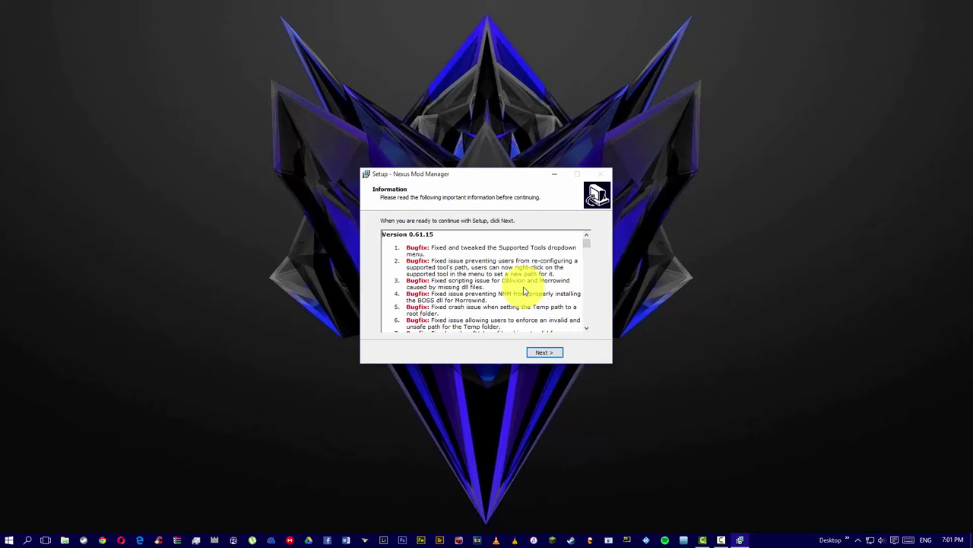
click(539, 352)
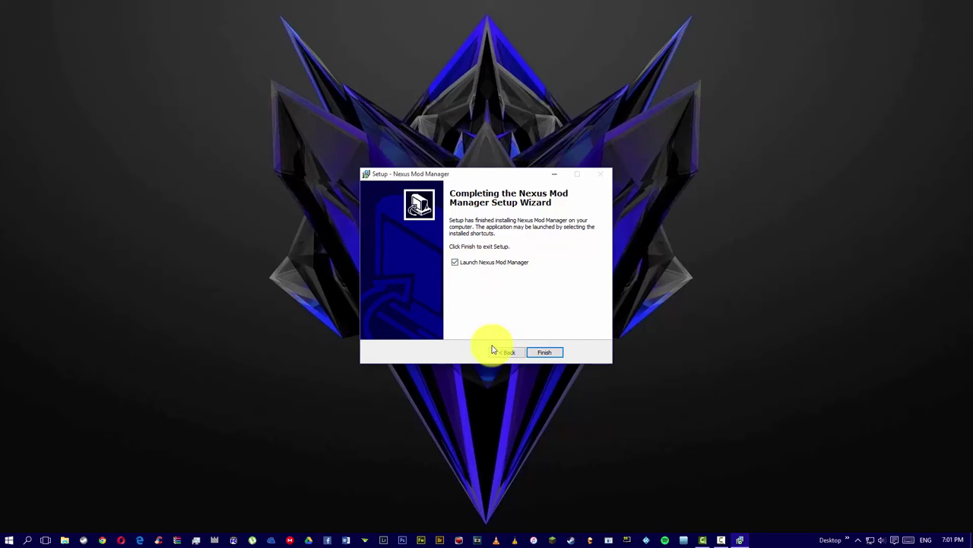
click(539, 353)
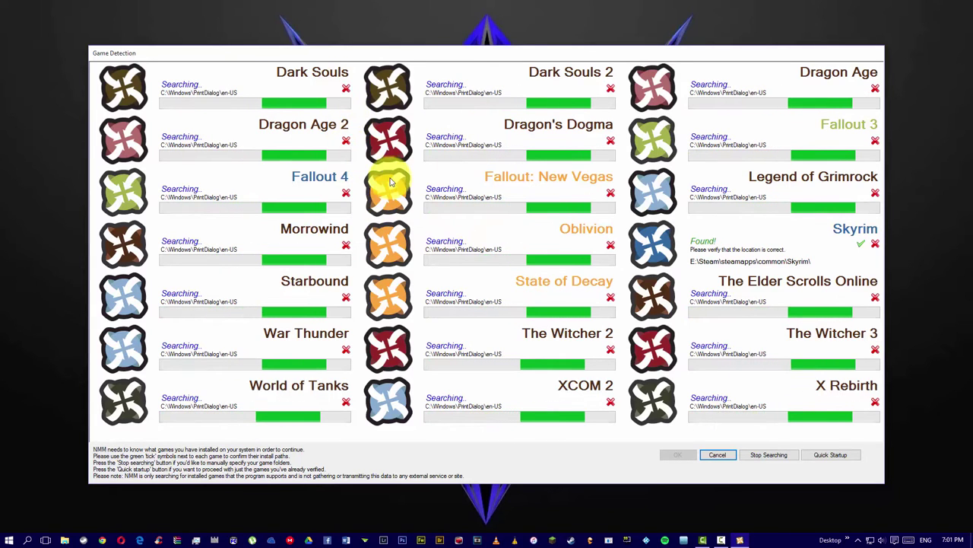
- Stop the game search for Dark Souls, Dragon Age 2, Fallout 4, Morrowind, Starbound, War Thunder and World of Tanks
click(346, 89)
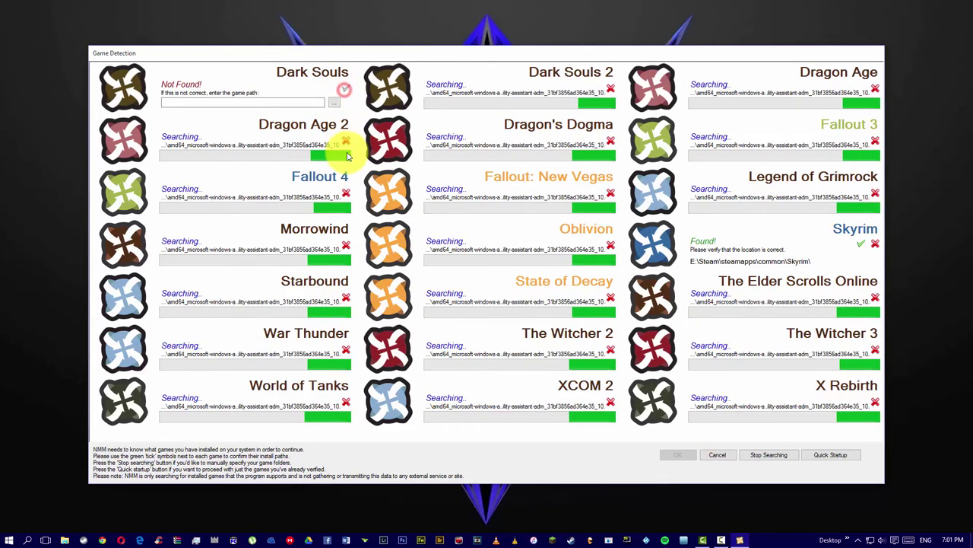
click(346, 140)
click(346, 193)
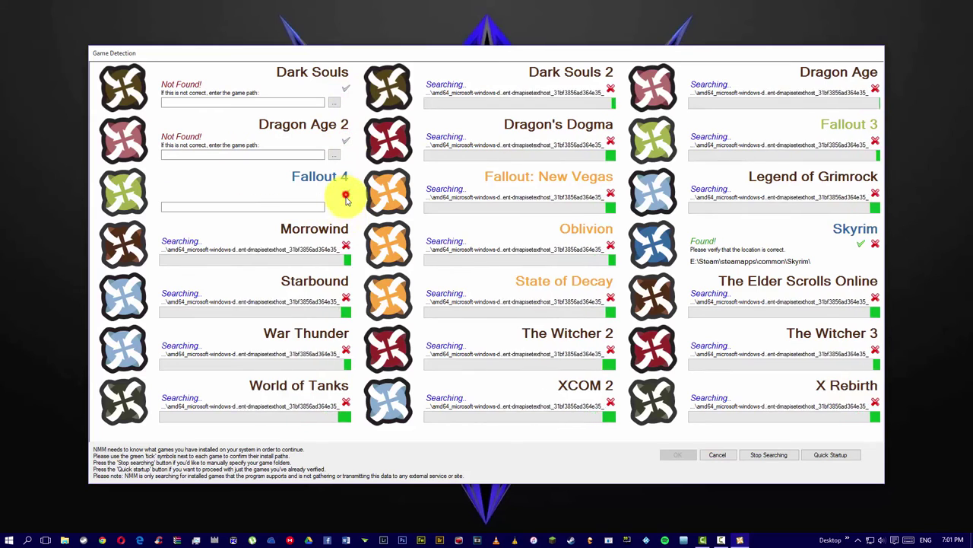
click(346, 245)
click(346, 297)
click(346, 349)
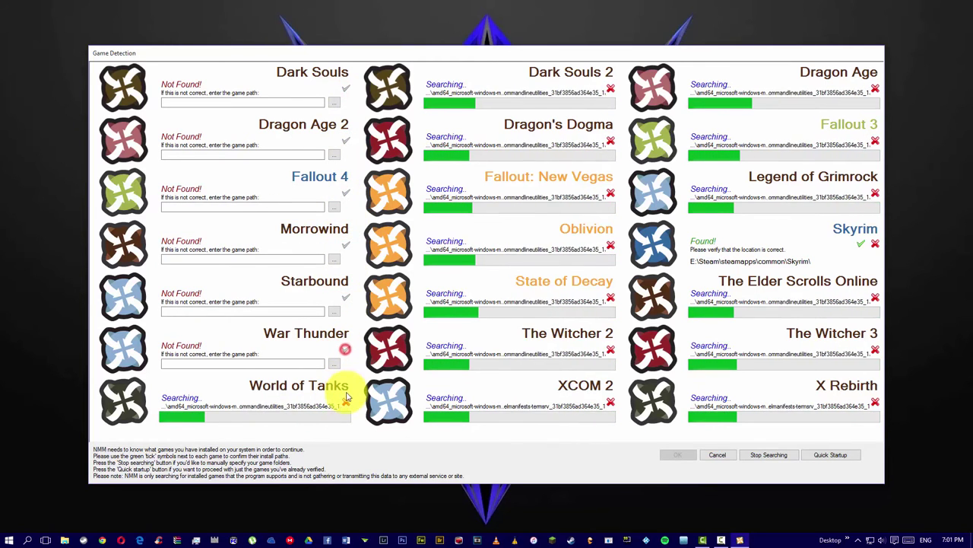
click(346, 401)
- Stop the game search for Dark Souls 2, Dragon's Dogma, Fallout: New Vegas, Oblivion, State of Decay, The Witcher 2 and XCOM 2
click(611, 89)
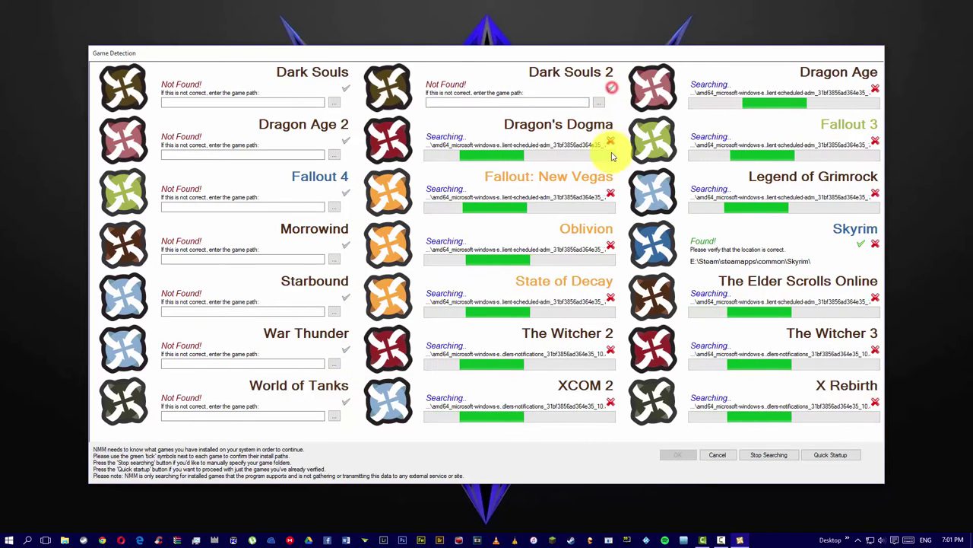
click(611, 141)
click(611, 196)
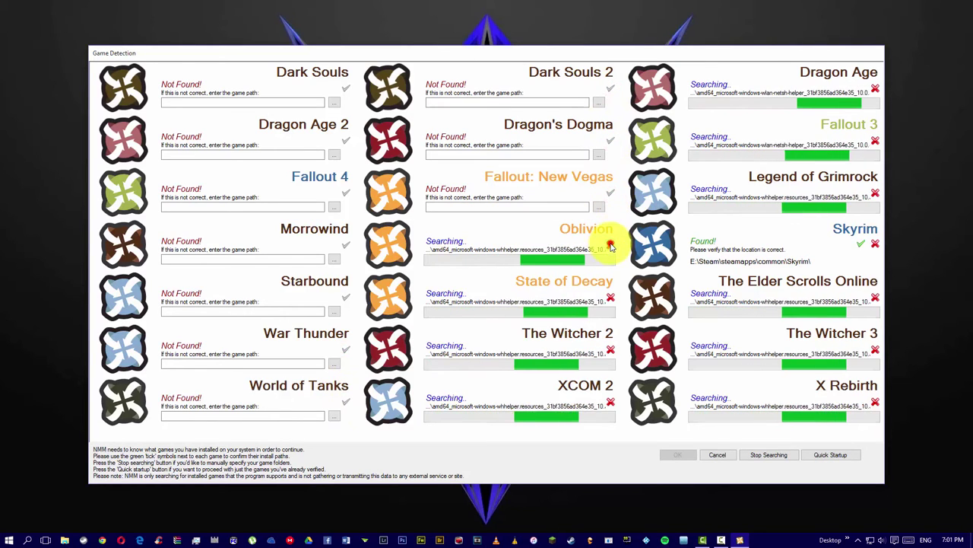
click(611, 245)
click(611, 297)
click(609, 349)
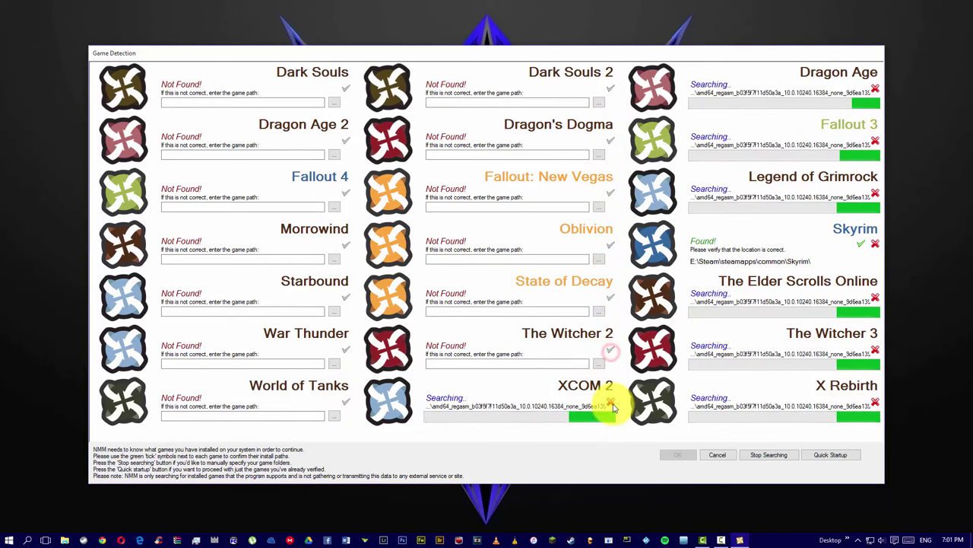
click(611, 401)
- Stop the game search for Dragon Age, Fallout 3, Legend of Grimrock, The Elder Scrolls Online, The Witcher 3 and X Rebirth
click(876, 88)
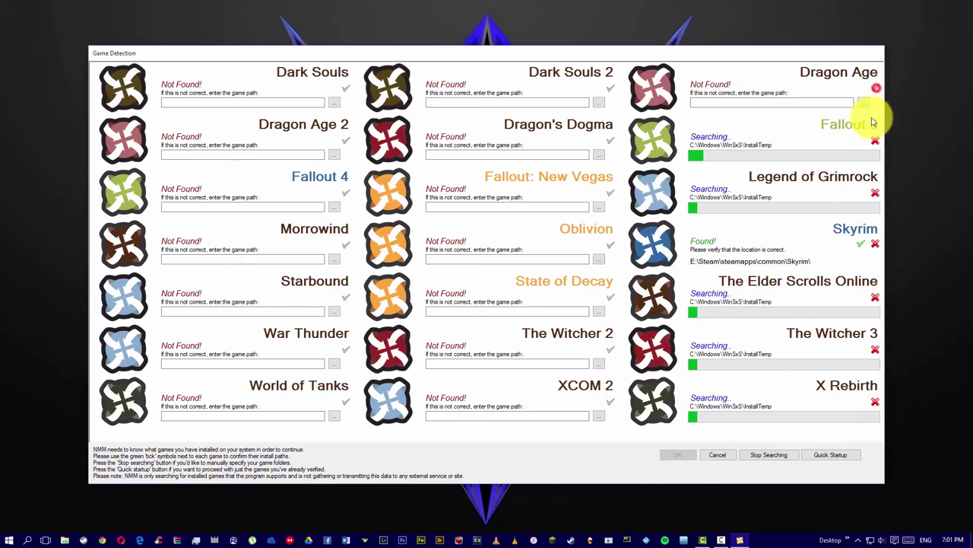
click(875, 141)
click(875, 193)
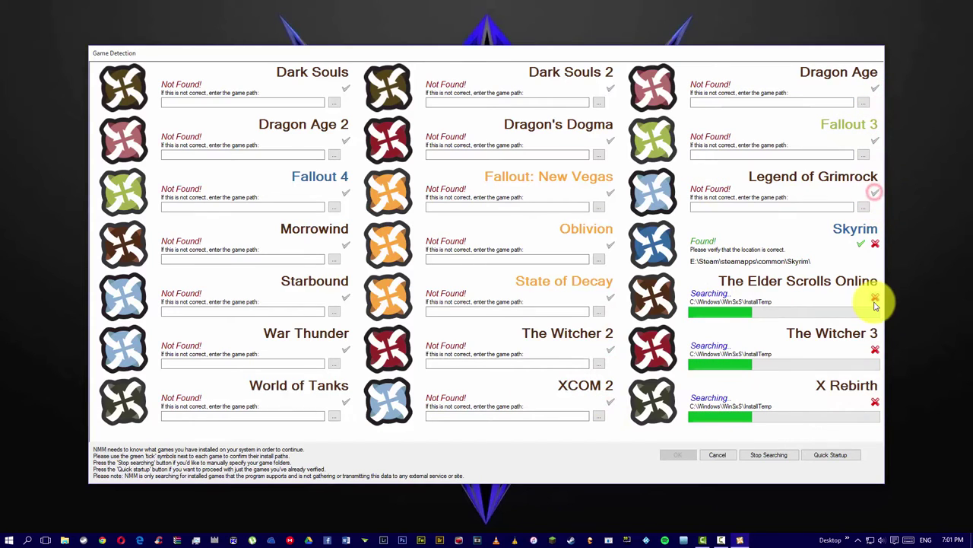
click(875, 297)
click(875, 349)
click(875, 401)
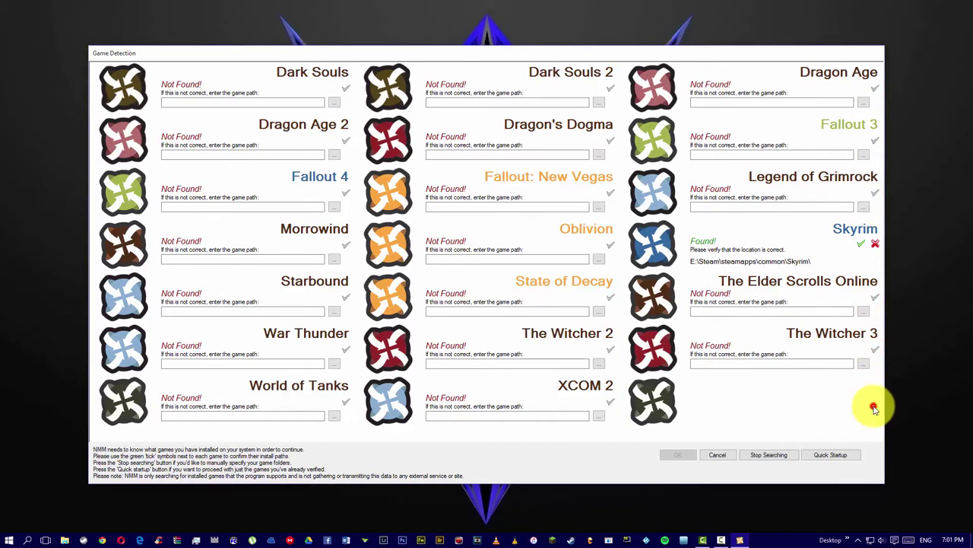
- Confirm Skyrim's location E:\Steam\steamapps\common\Skyrim and choose Skyrim as the game to manage, without being asked next time
click(720, 241)
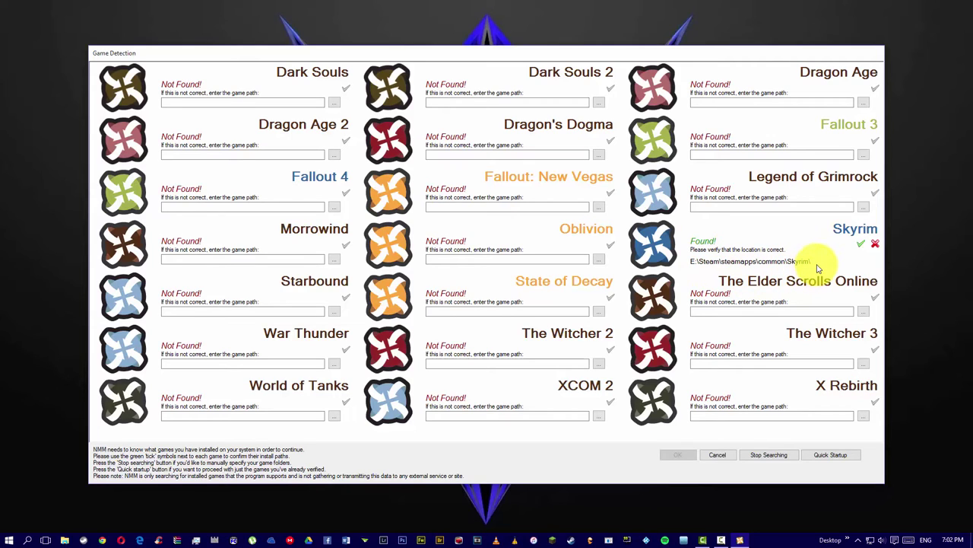
click(860, 245)
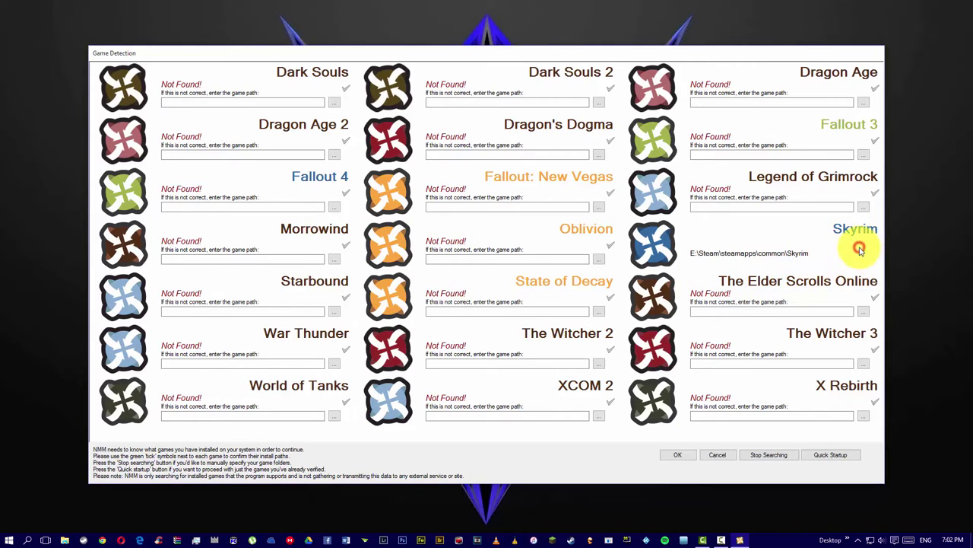
click(684, 458)
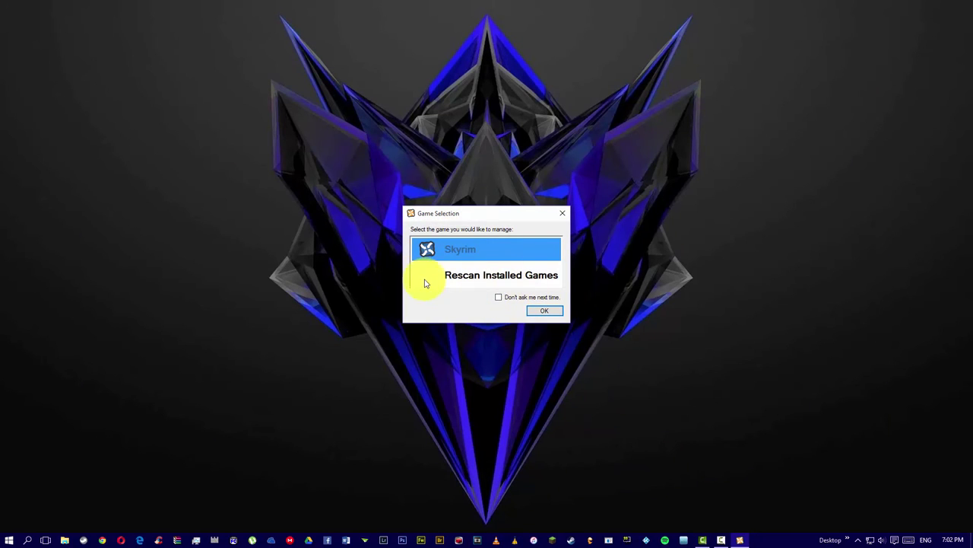
click(513, 299)
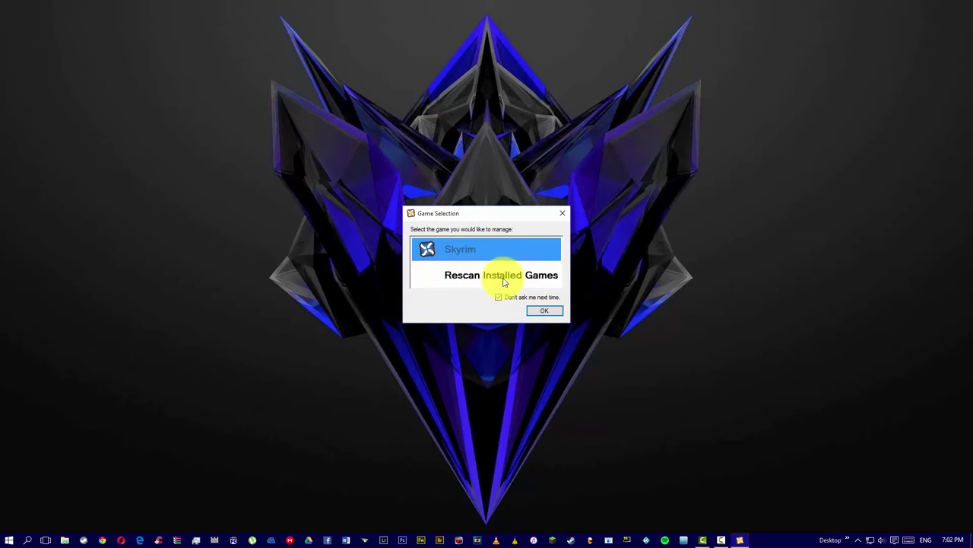
click(548, 312)
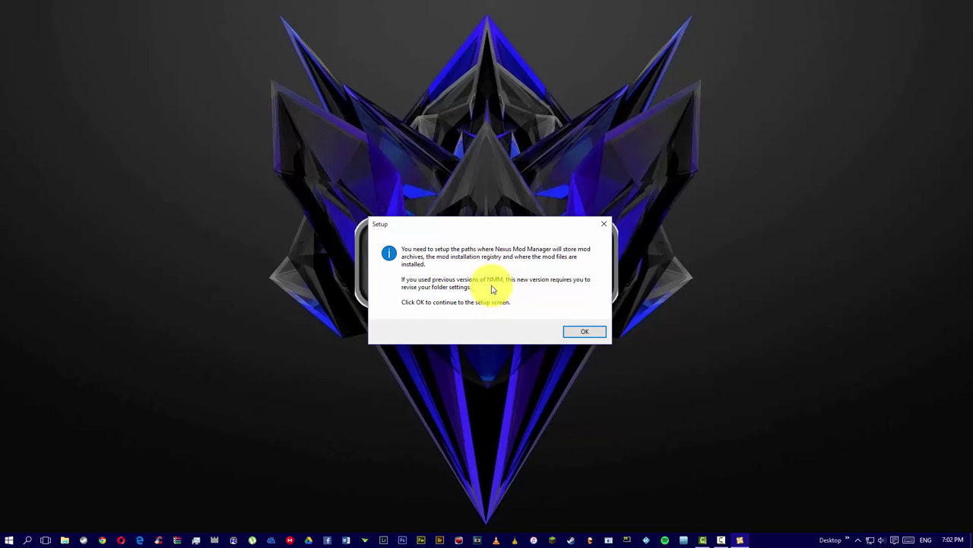
- Finish the Skyrim setup with the default mod directories, organise mods by the Nexus categories, and maximize the manager window
click(568, 333)
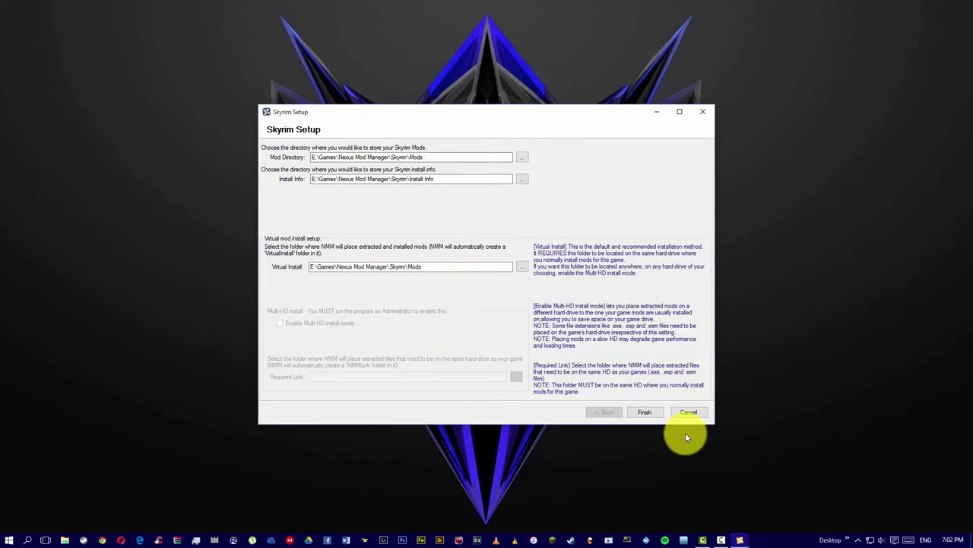
click(642, 410)
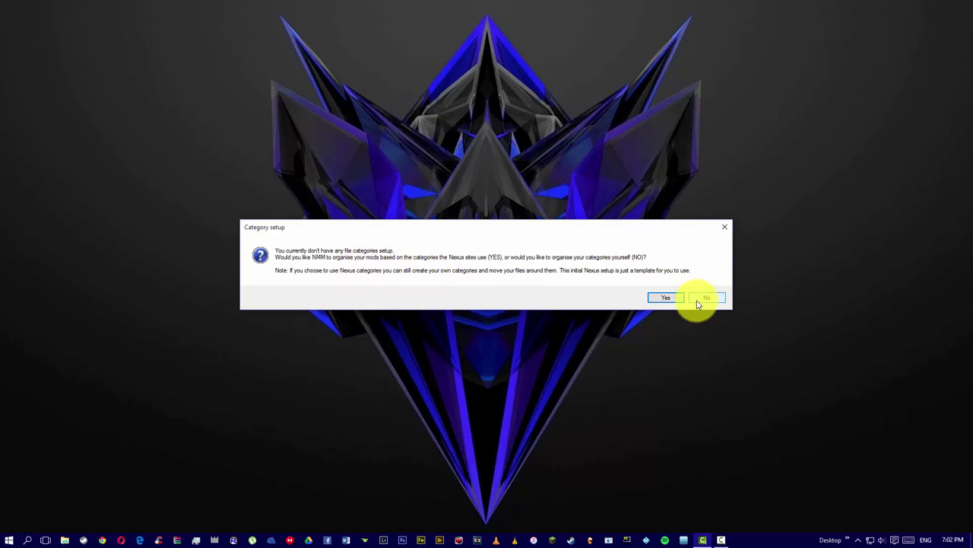
click(669, 298)
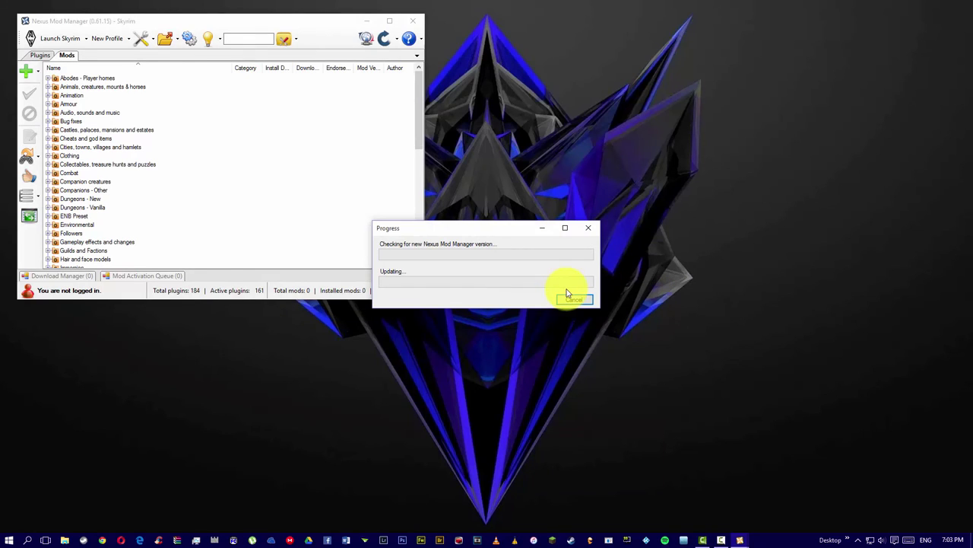
click(390, 23)
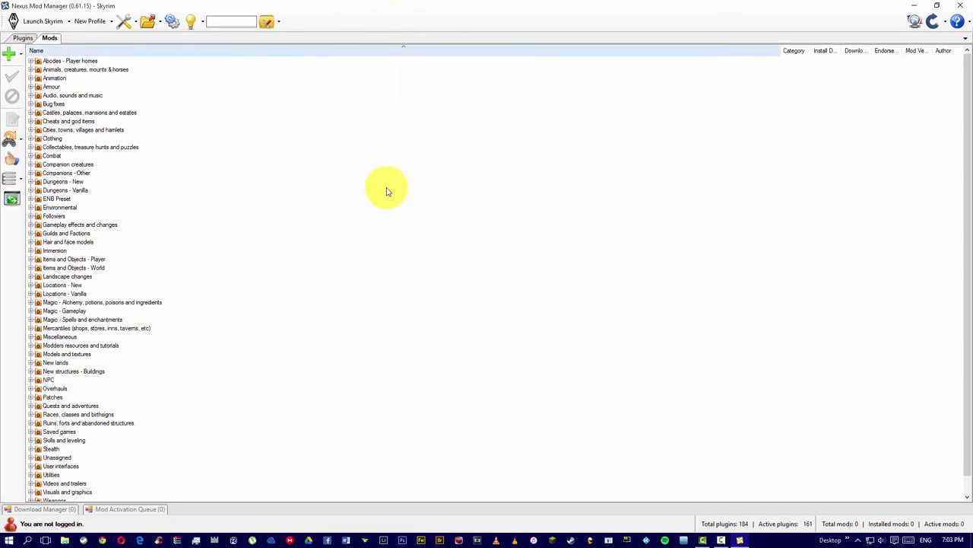